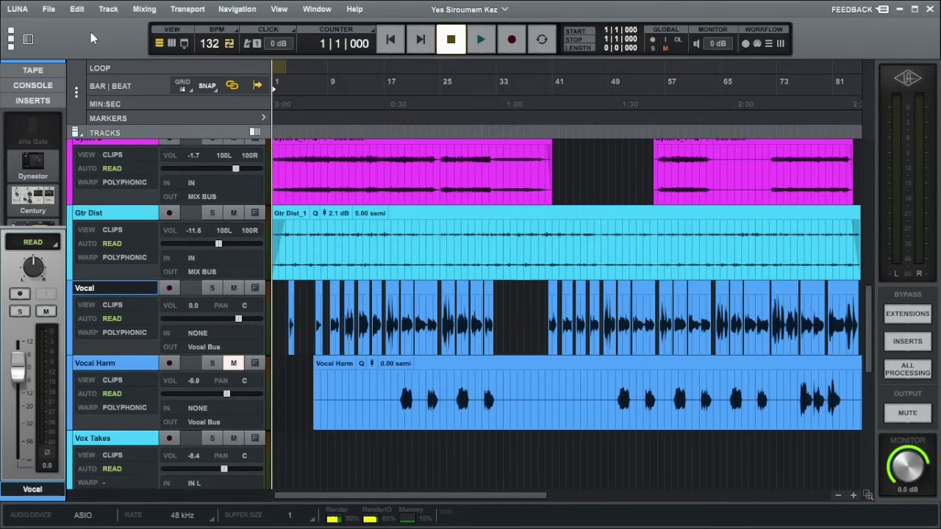
Show the mixer and audition the mix from bar 16
key("ctrl+equal")
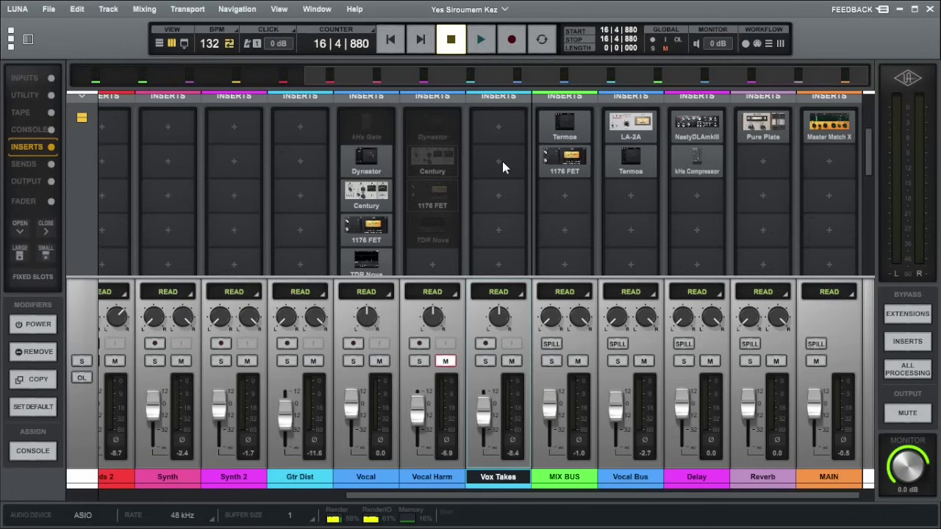
key("space")
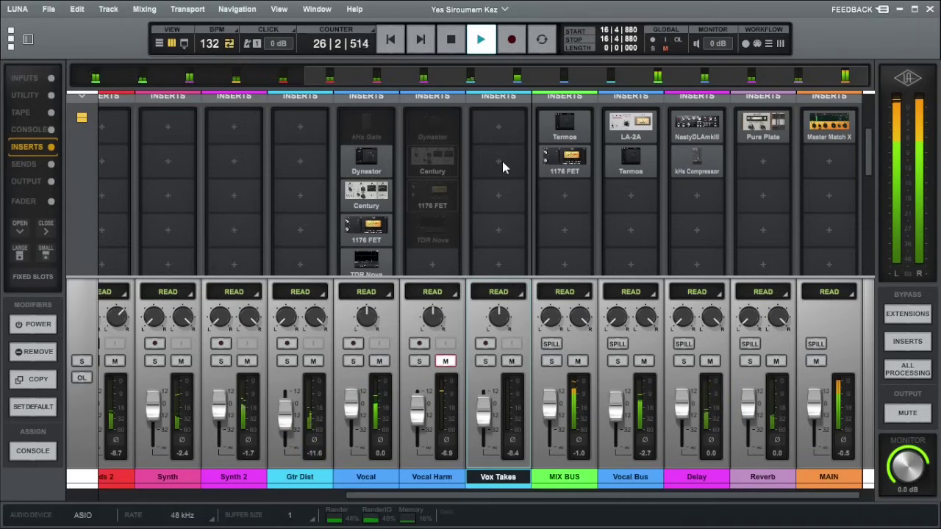
key("space")
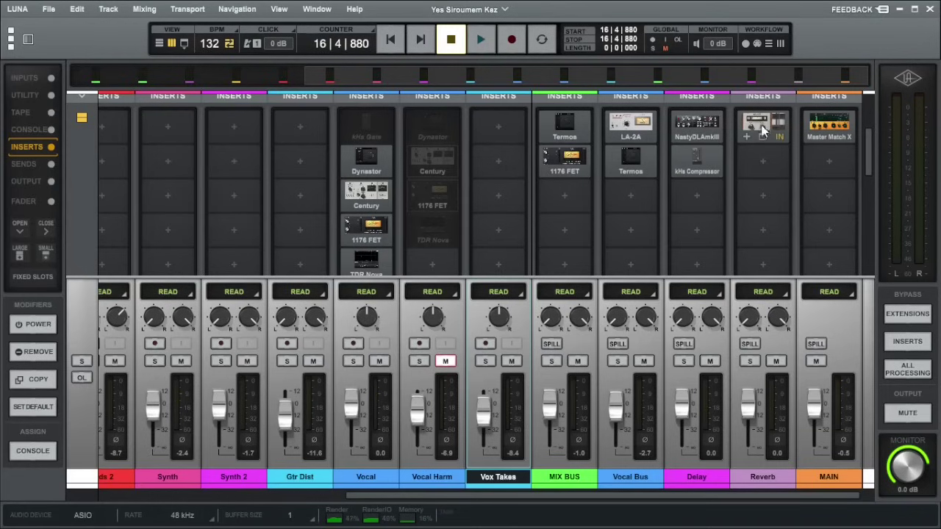
Inspect the settings of the Pure Plate plug-in on the Reverb channel and close its window
left_click(763, 131)
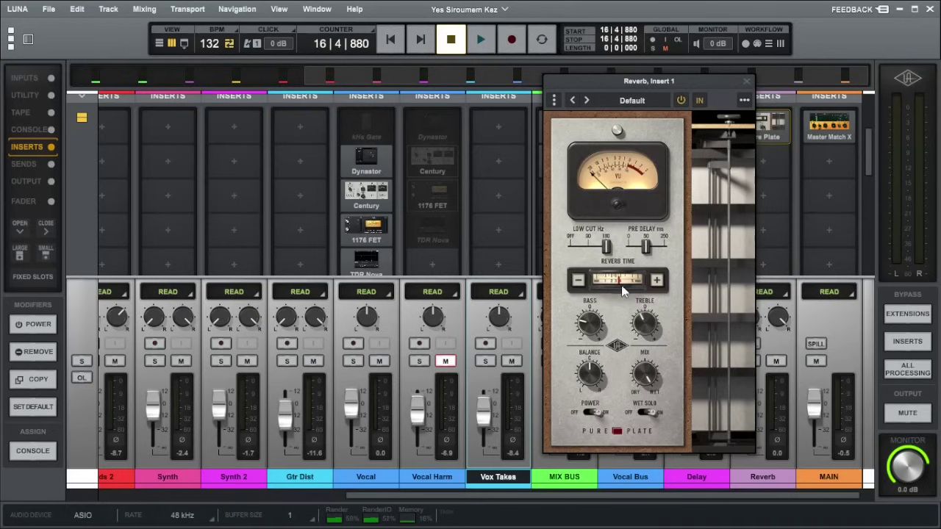
left_click(748, 82)
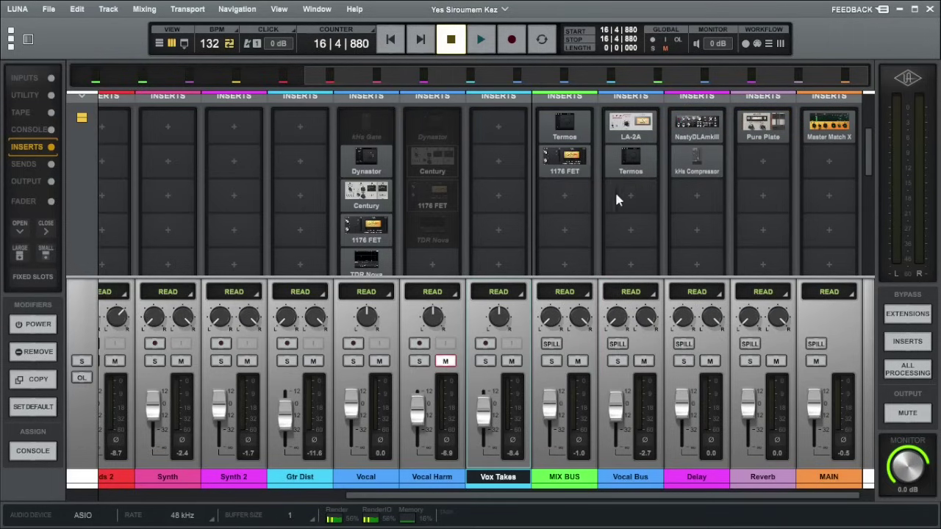
Inspect the Dynastor, Century and TDR Nova inserts on the Vocal channel one after another, closing each plug-in window
mouse_move(370, 160)
mouse_move(372, 197)
left_click(368, 157)
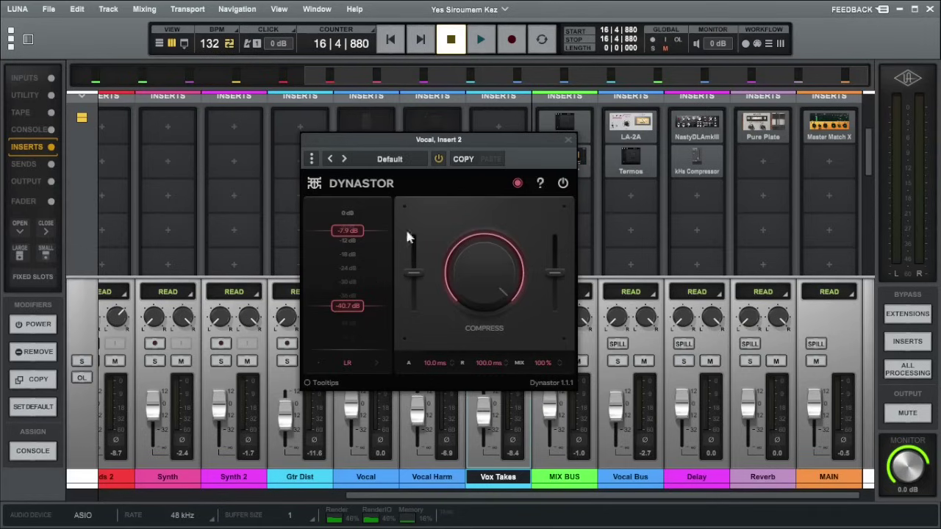
left_click(568, 139)
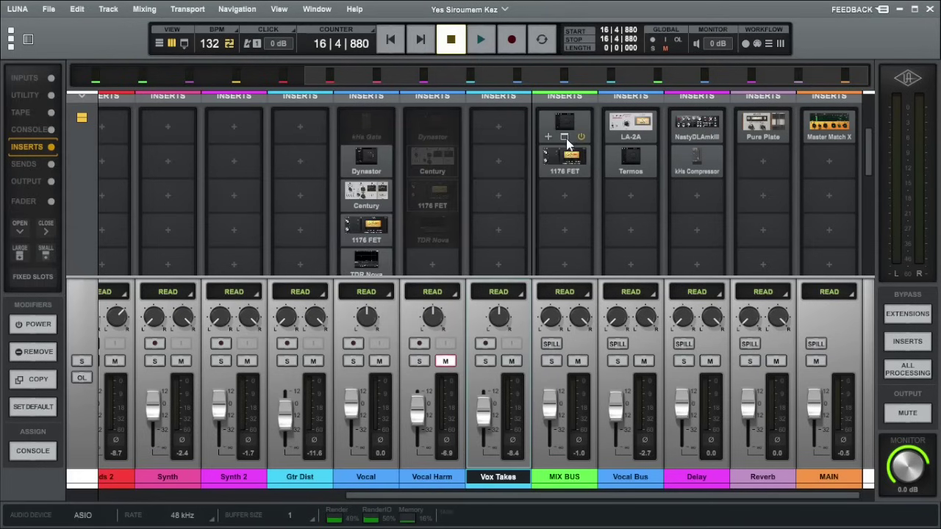
left_click(372, 195)
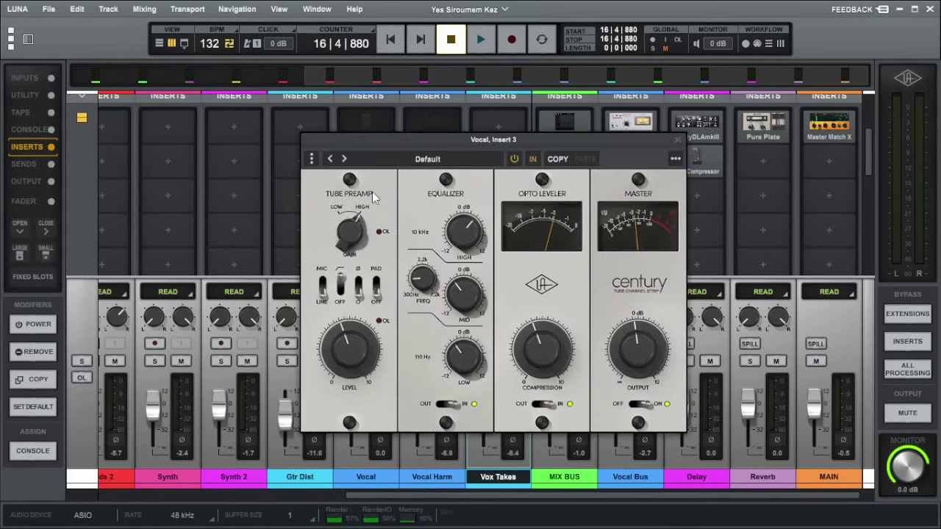
left_click(678, 141)
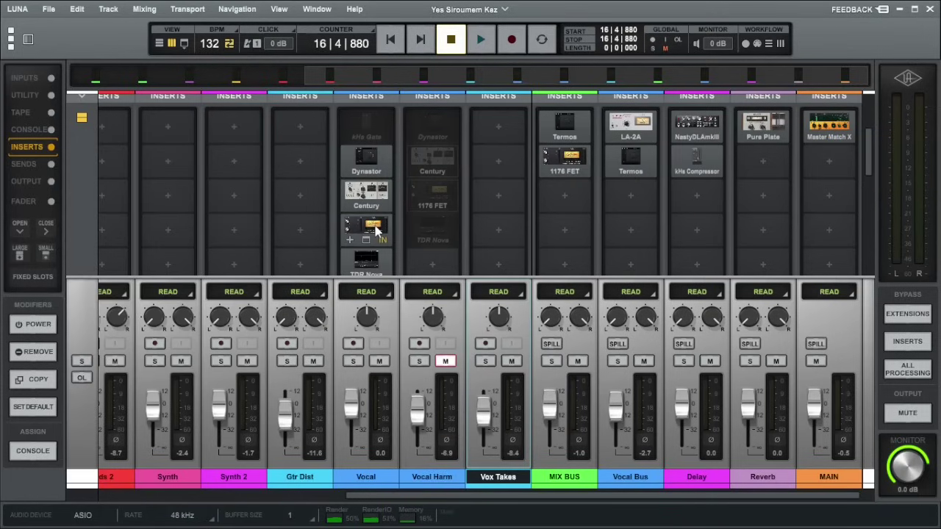
scroll(495, 224, "down", 1)
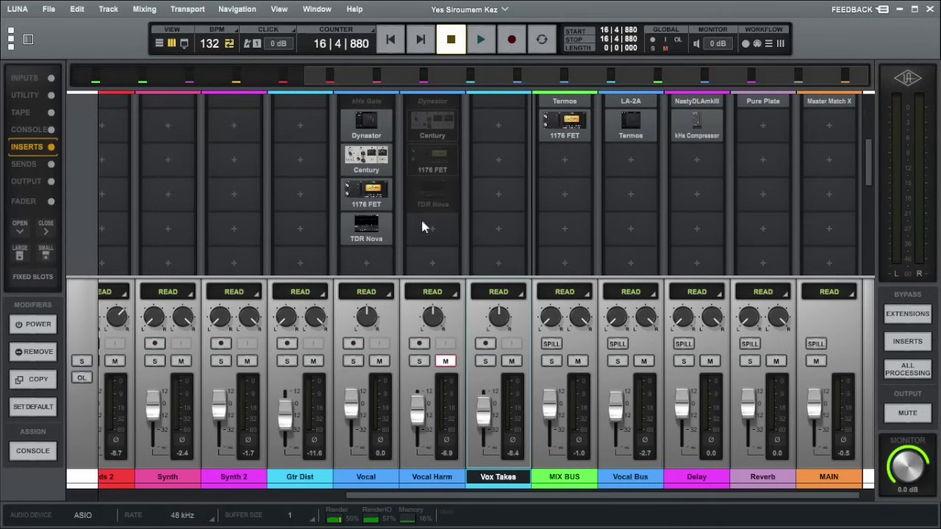
left_click(367, 226)
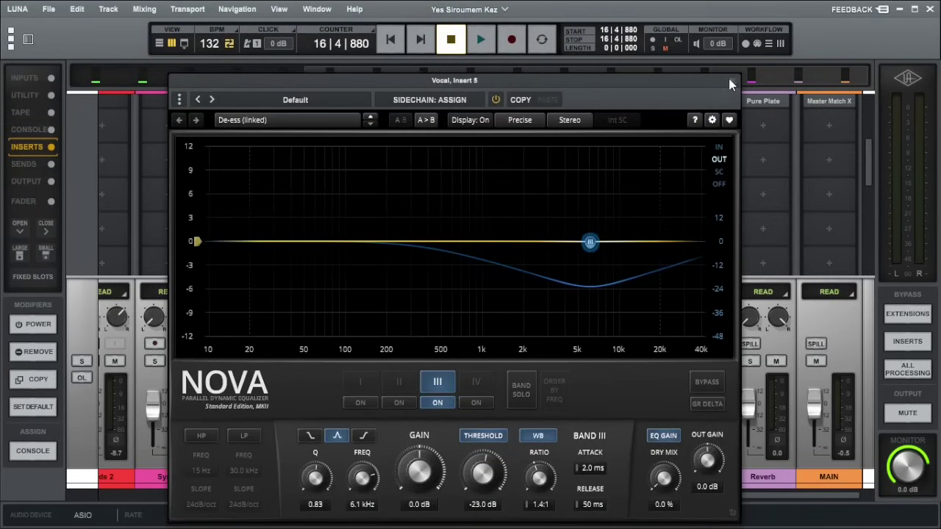
left_click(730, 85)
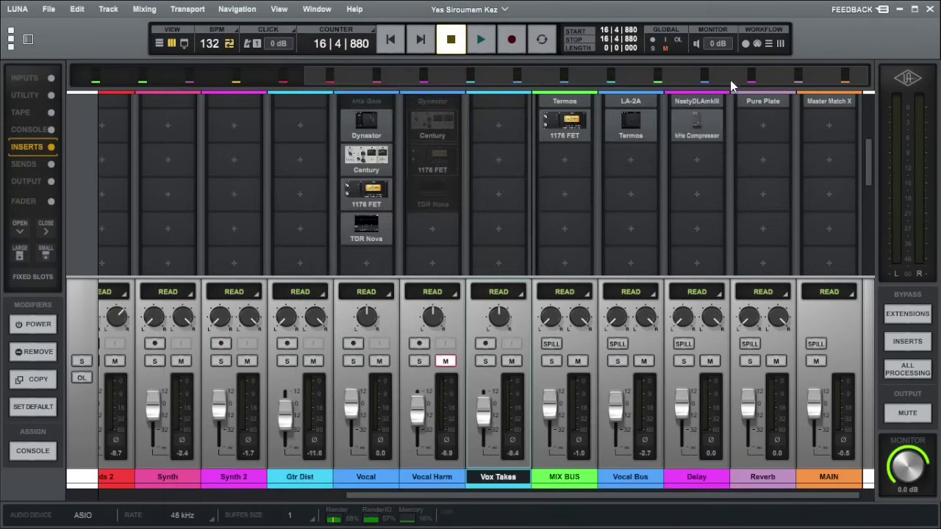
Solo the Vocal channel and inspect the NastyDLAmkIII plug-in's settings on the Delay channel
left_click(352, 361)
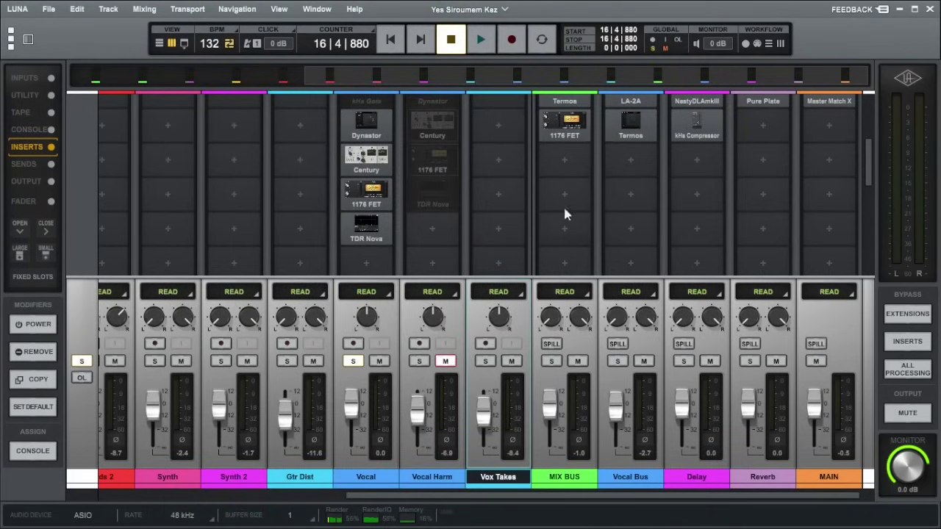
scroll(693, 214, "up", 1)
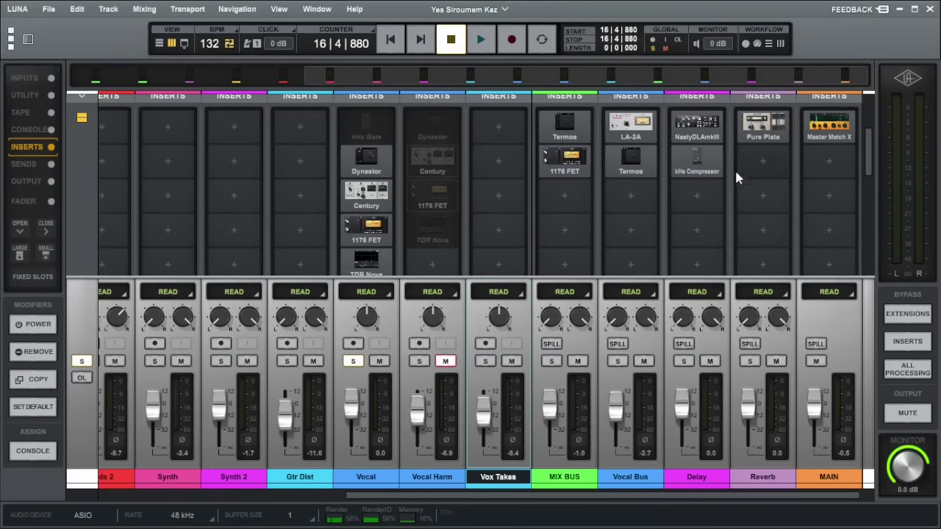
mouse_move(717, 143)
left_click(698, 126)
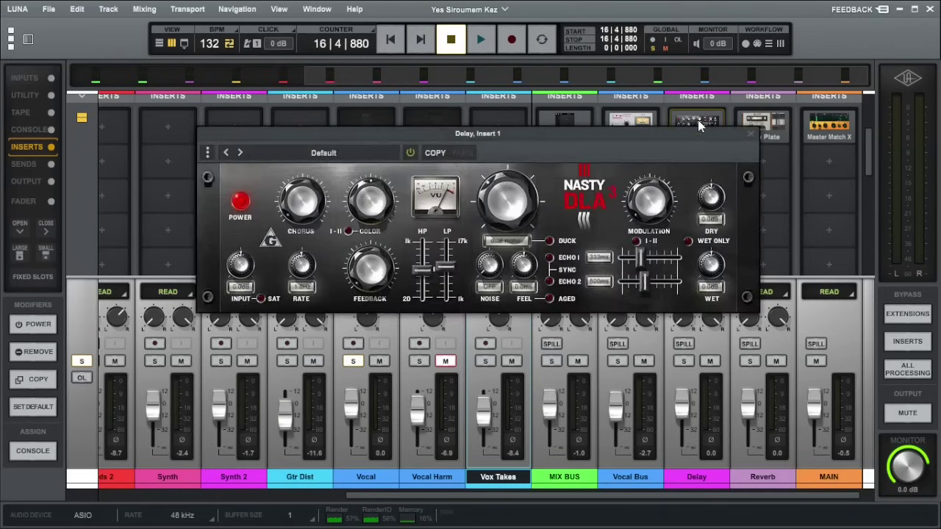
left_click(750, 137)
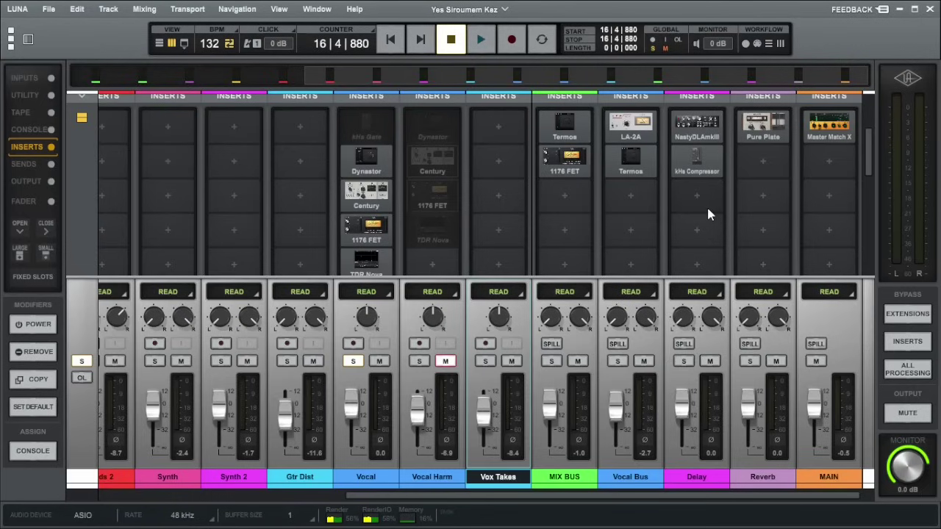
Audition the soloed vocal from bar 16, comparing the sound with the Reverb and Delay channels muted and unmuted
key("space")
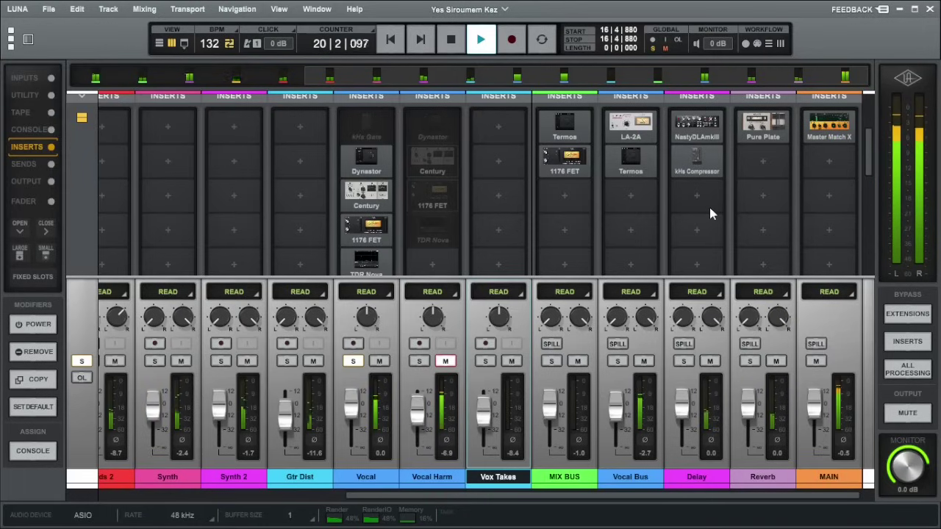
left_click(778, 364)
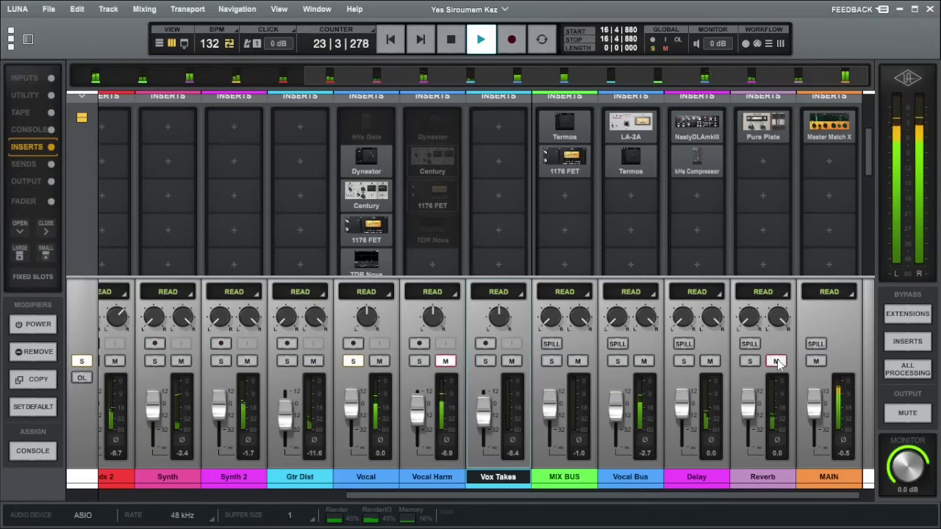
left_click(710, 361)
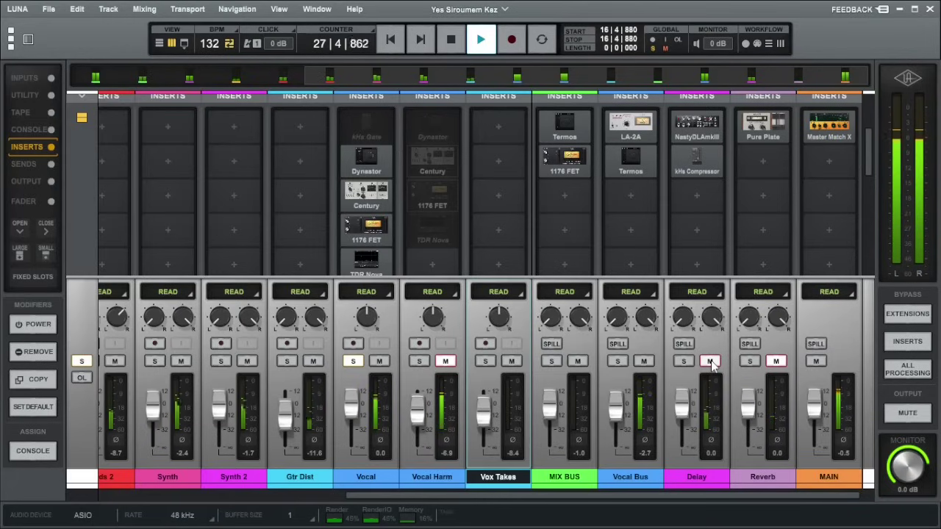
left_click(710, 361)
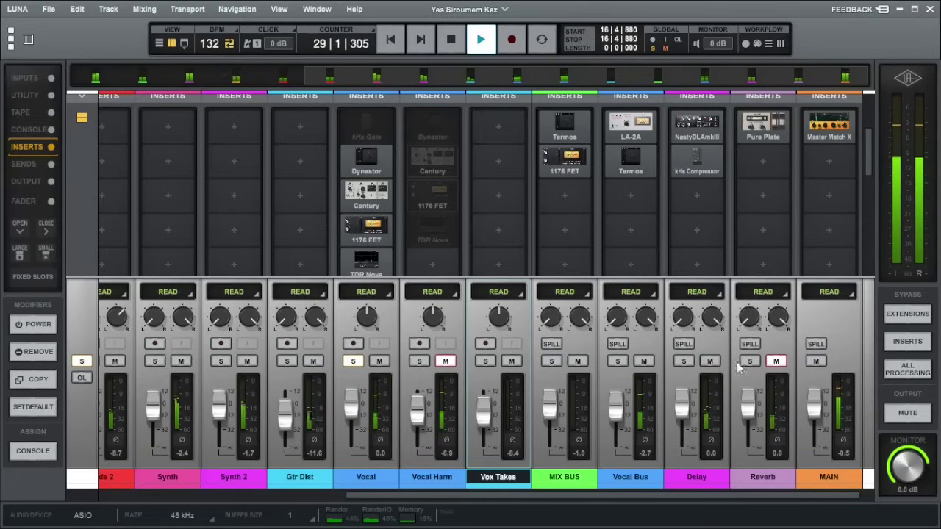
left_click(778, 361)
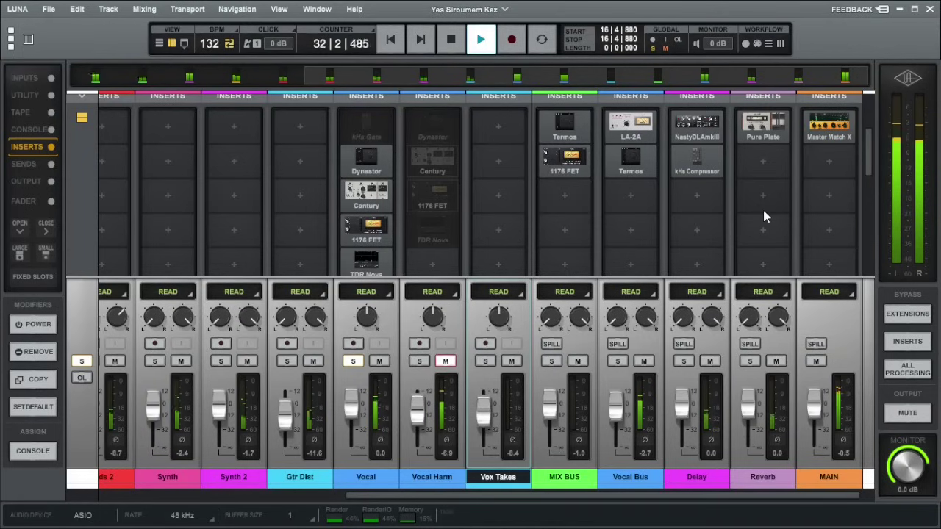
key("space")
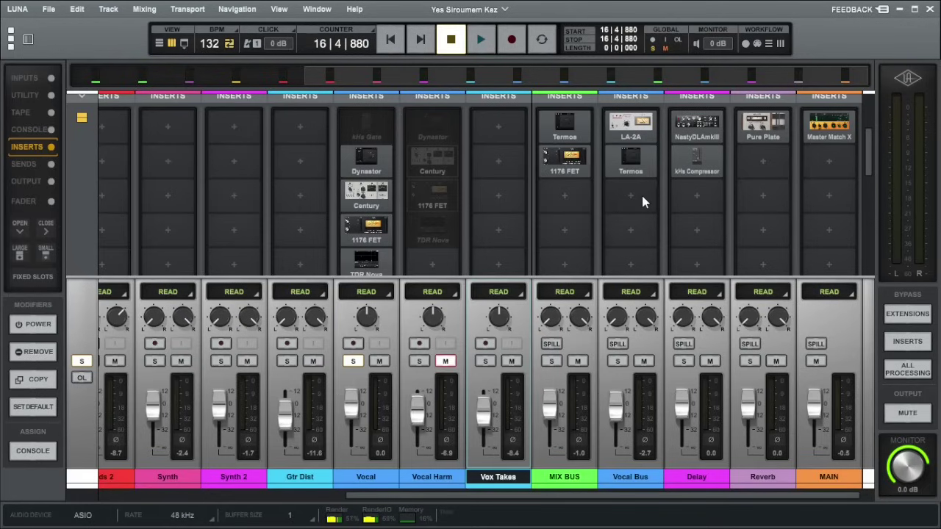
Examine the effect sends on the Vocal Bus and Delay channels and the plug-ins on the channels they feed
scroll(642, 193, "down", 5)
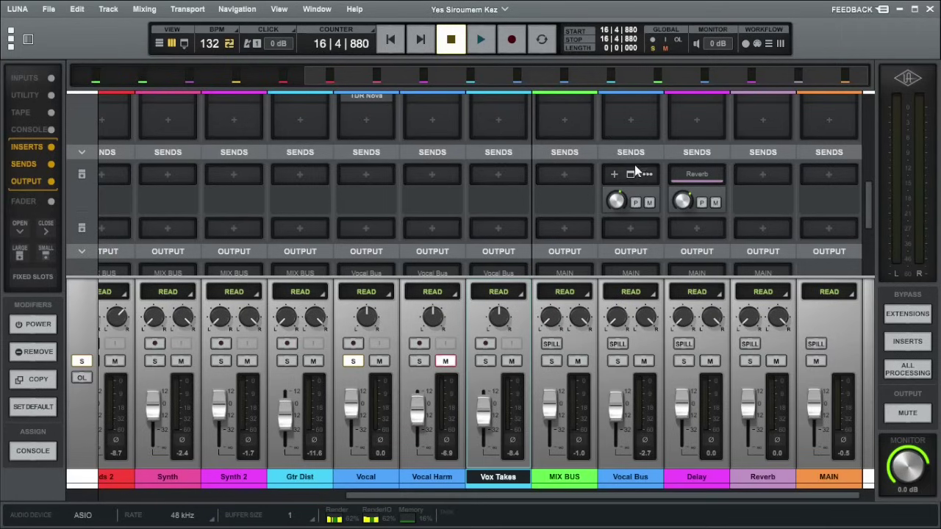
mouse_move(639, 180)
scroll(777, 186, "up", 3)
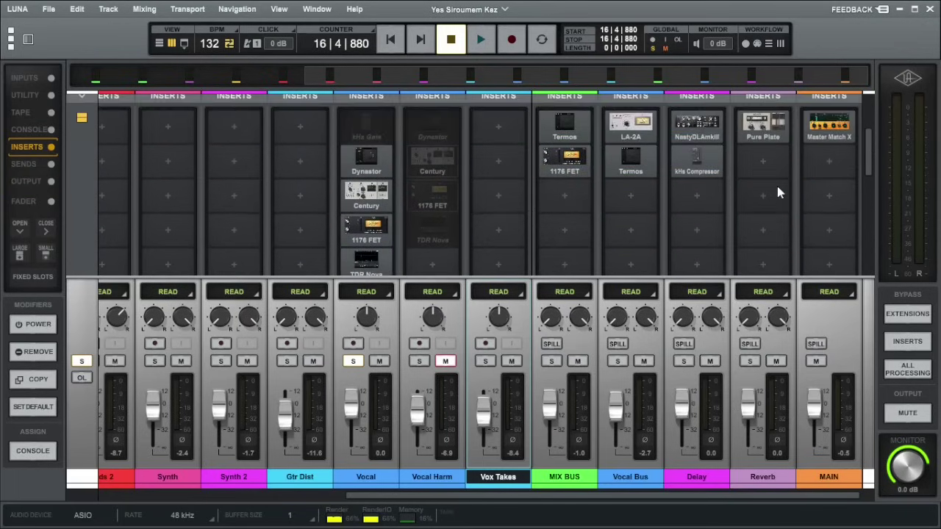
scroll(758, 210, "down", 3)
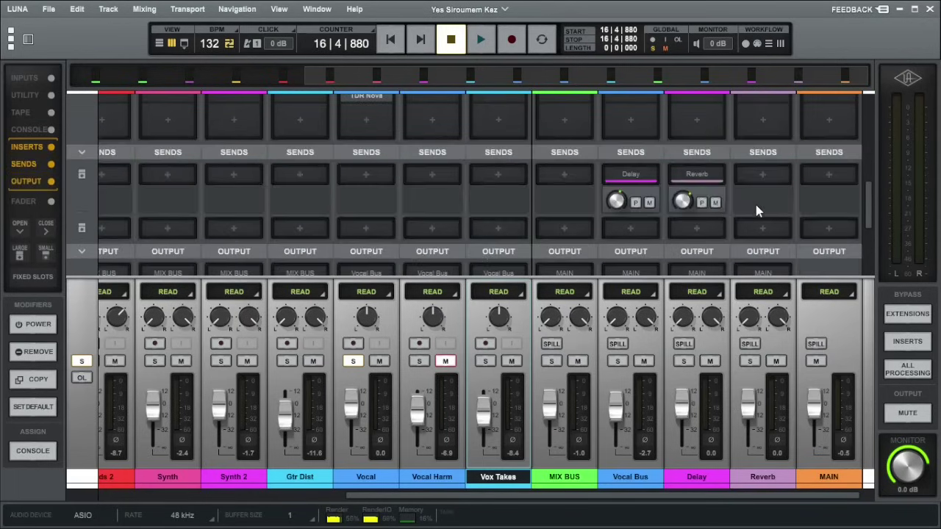
mouse_move(702, 181)
scroll(761, 188, "up", 4)
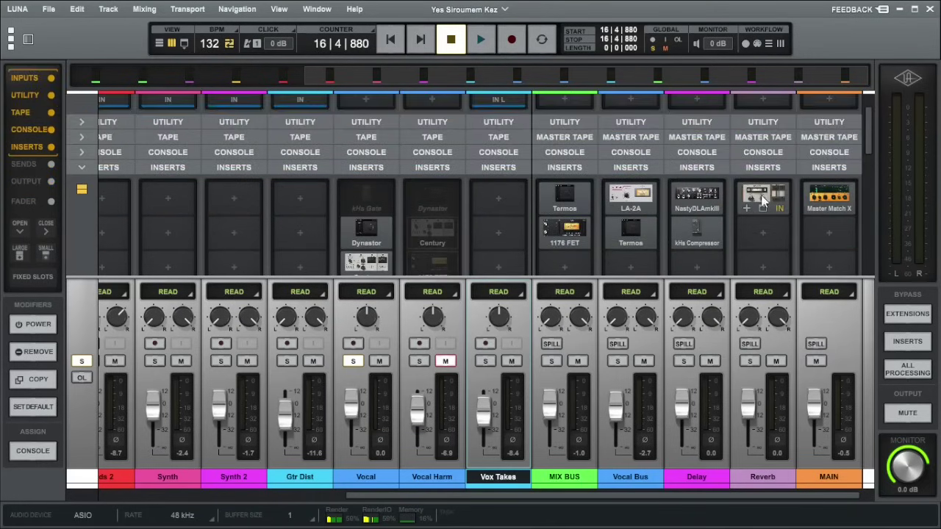
Play the soloed vocal briefly from bar 16 with both the delay and reverb active
scroll(763, 201, "down", 1)
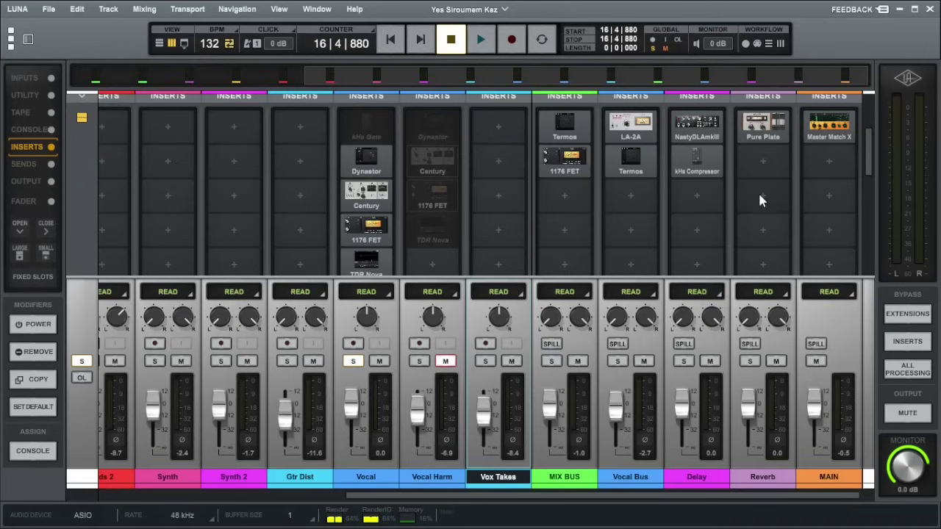
key("space")
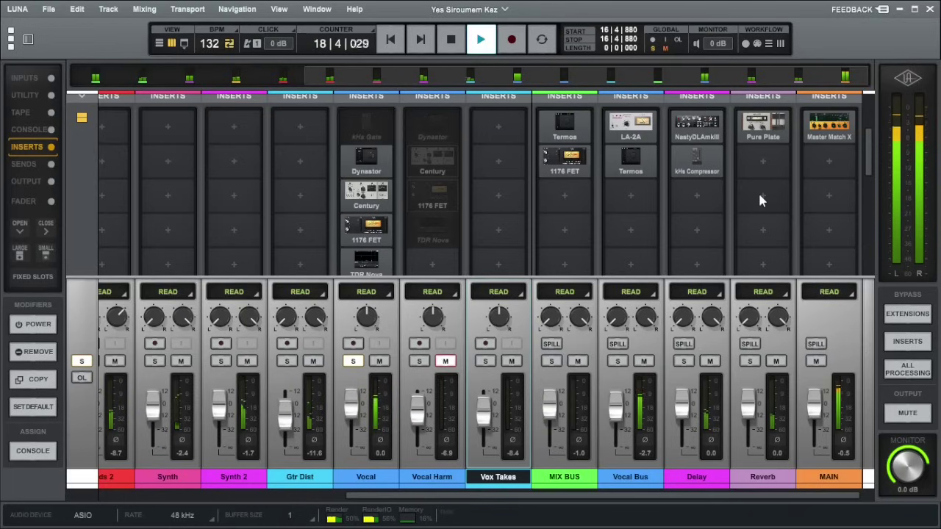
key("space")
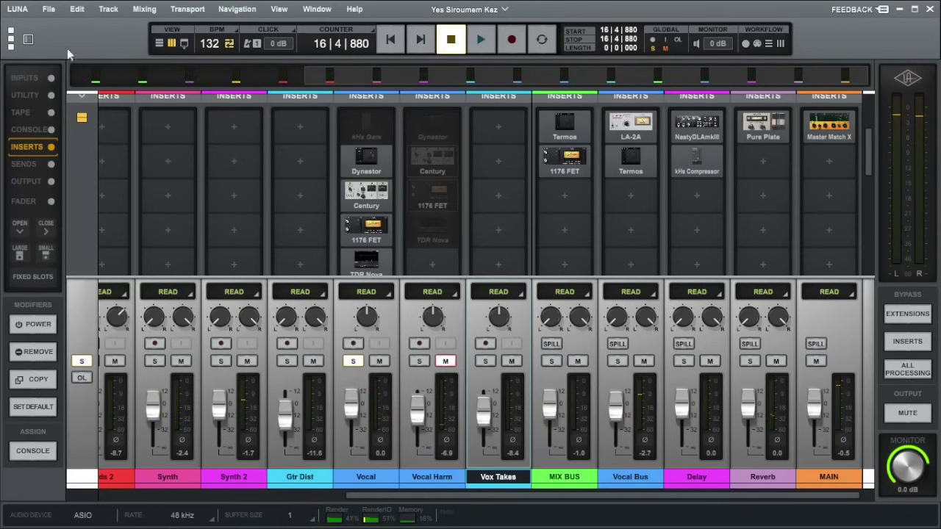
Return to the timeline and place the playhead on the Vocal track at bar 64
left_click(160, 43)
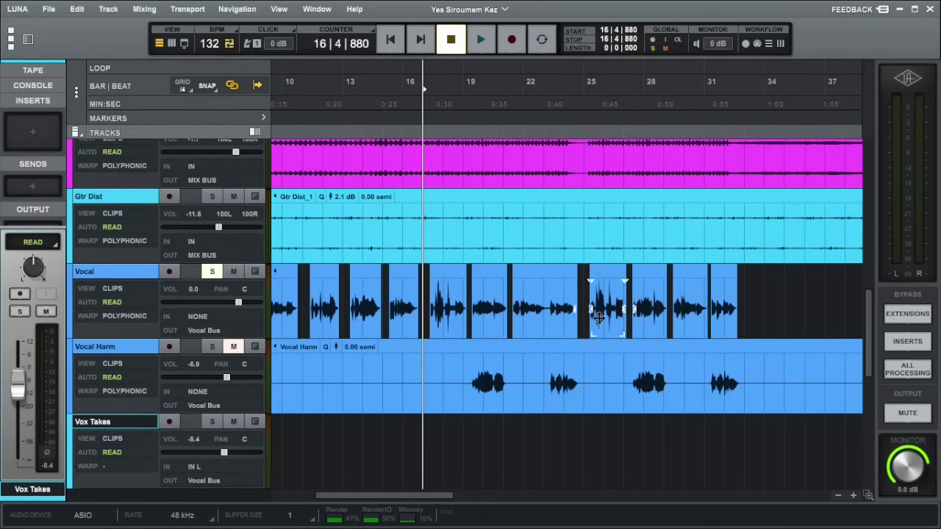
left_click_drag(429, 495, 652, 495)
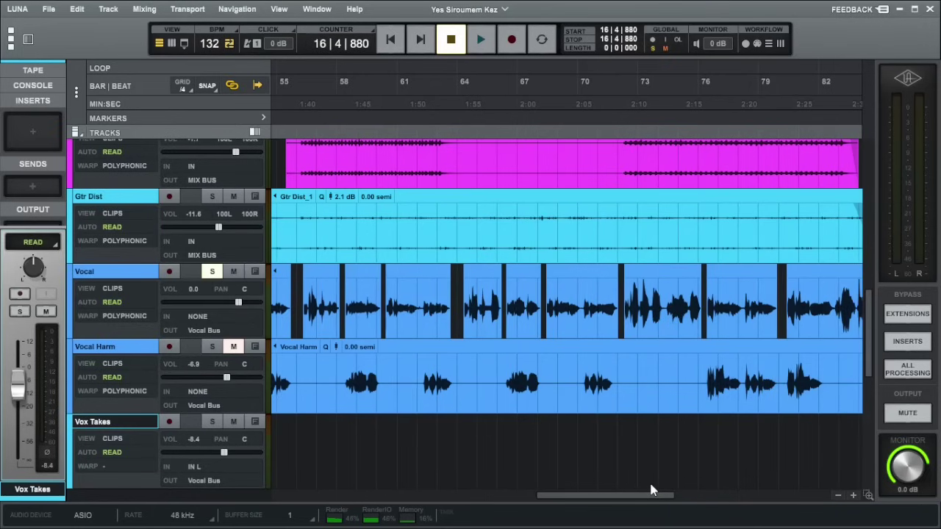
left_click(457, 296)
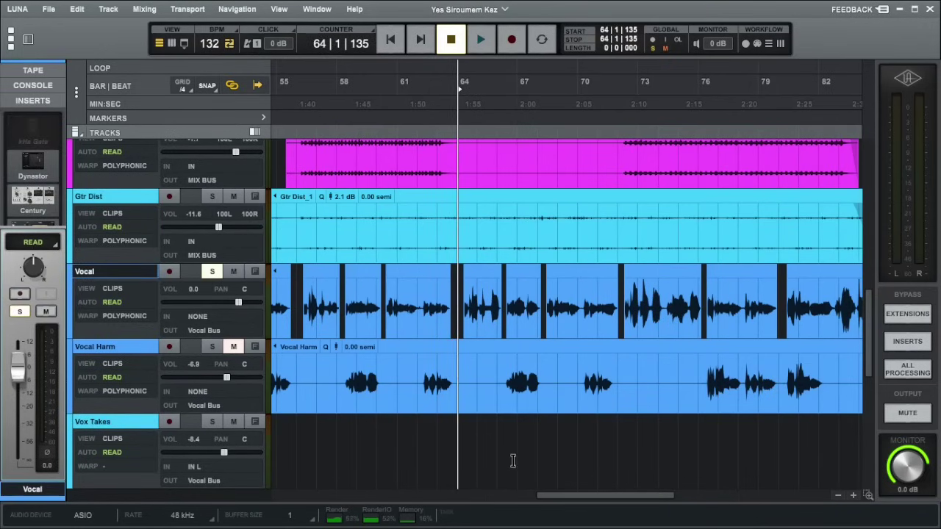
scroll(668, 235, "up", 10)
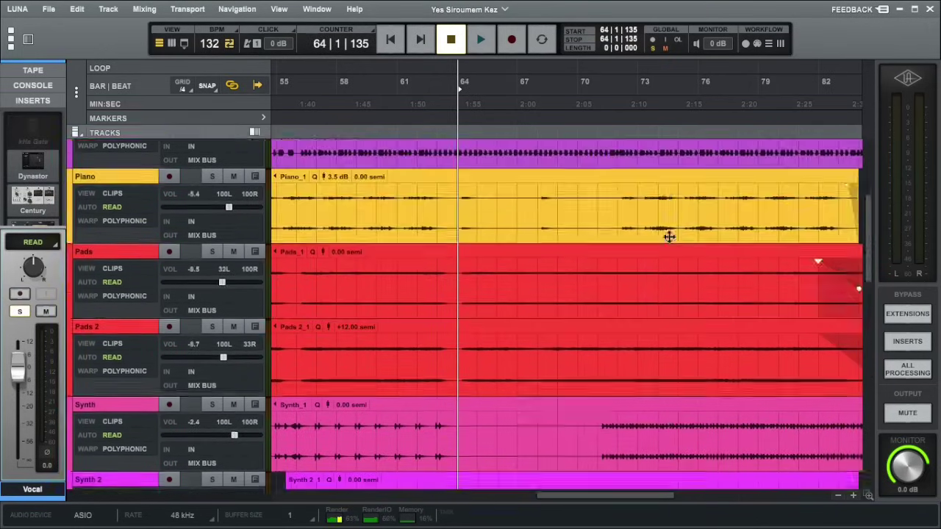
scroll(669, 235, "up", 2)
scroll(669, 236, "down", 7)
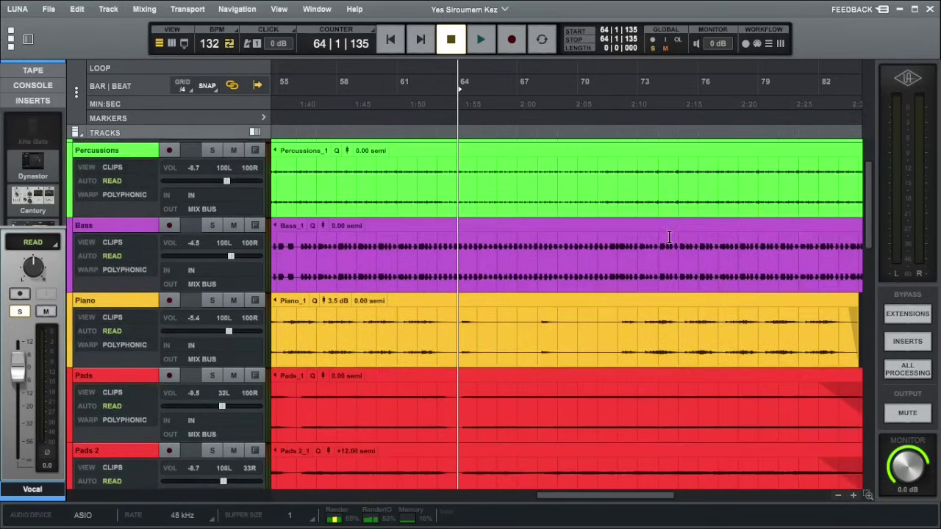
scroll(669, 237, "down", 8)
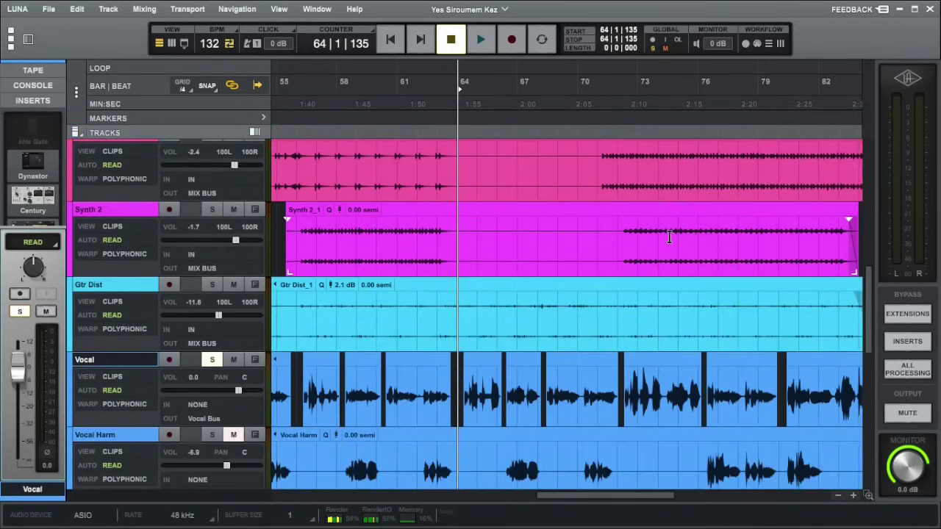
Switch back to the mixer and audition the soloed vocal from bar 64, comparing the sound with the Reverb and Delay channels muted and unmuted
scroll(669, 237, "down", 2)
scroll(669, 236, "up", 2)
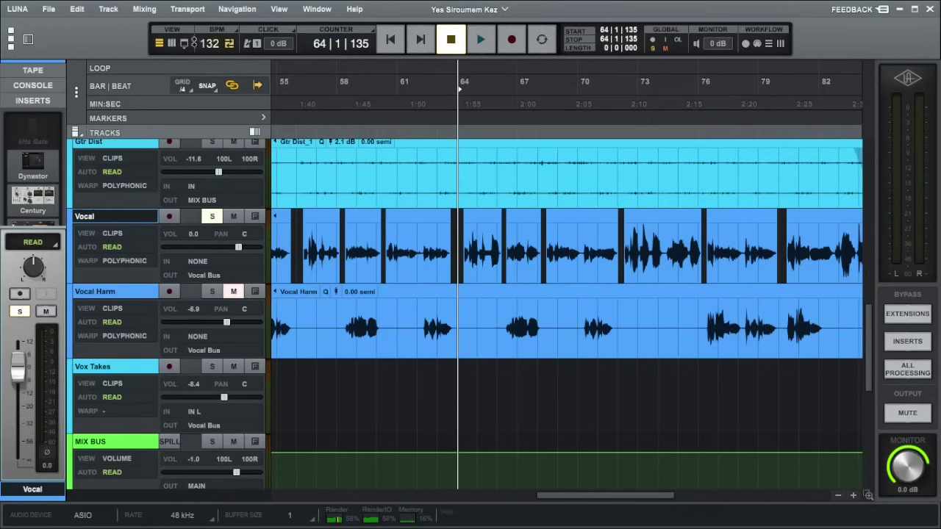
left_click(171, 44)
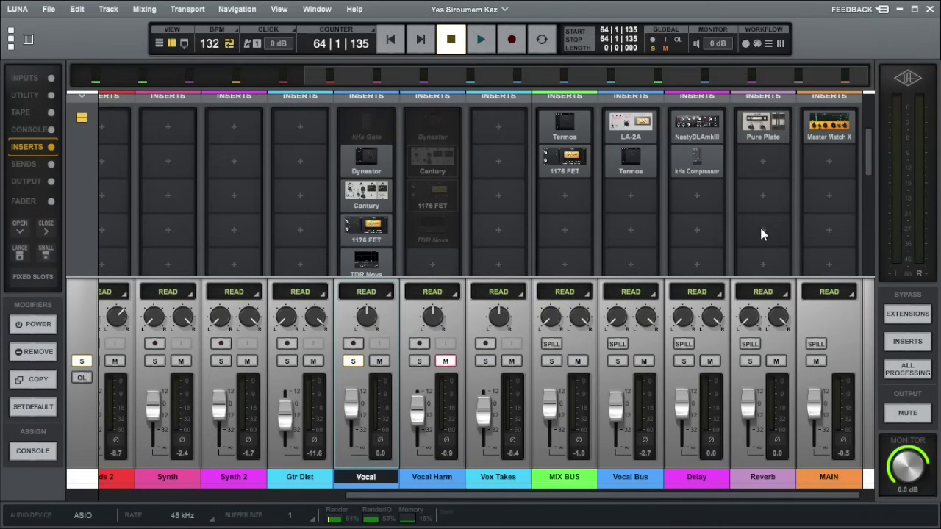
key("space")
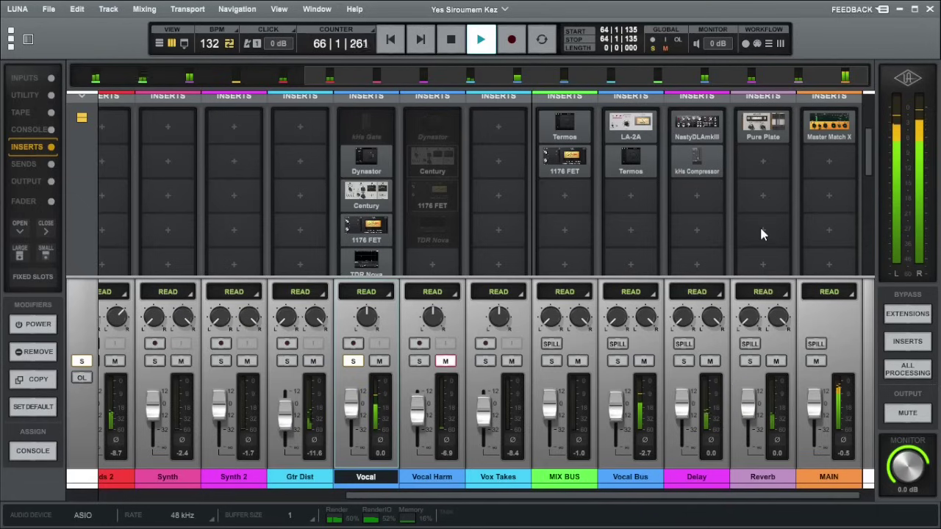
left_click(777, 364)
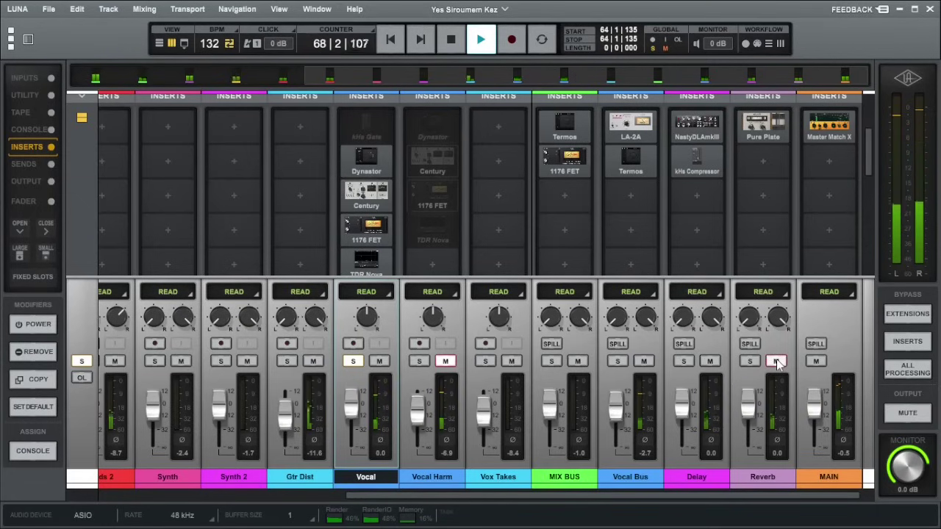
left_click(711, 362)
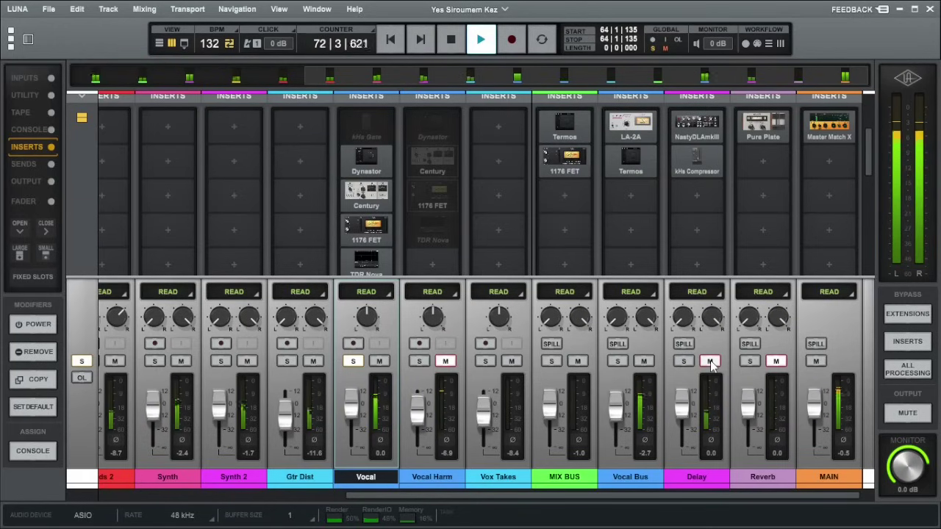
left_click(710, 362)
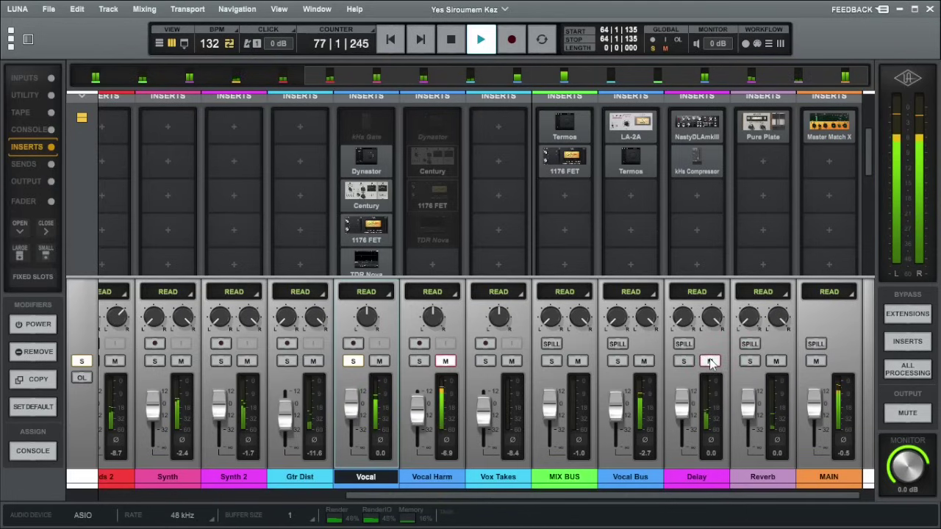
key("space")
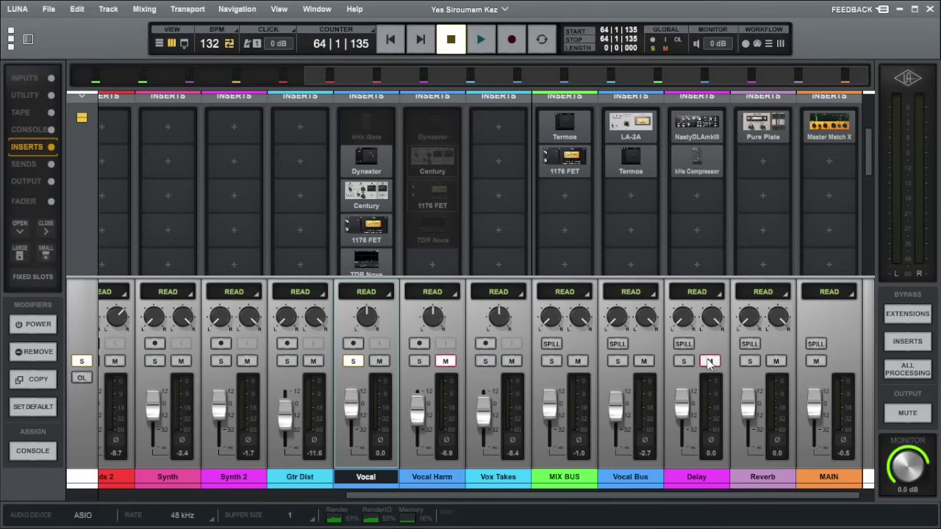
Take the Vocal channel out of solo and play the full mix from bar 64 with the Delay and Reverb channels active
left_click(353, 361)
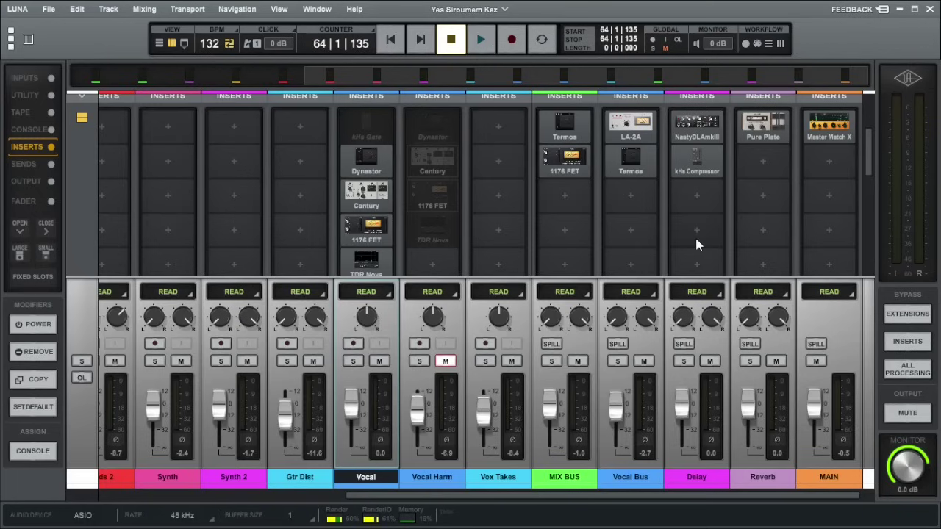
key("space")
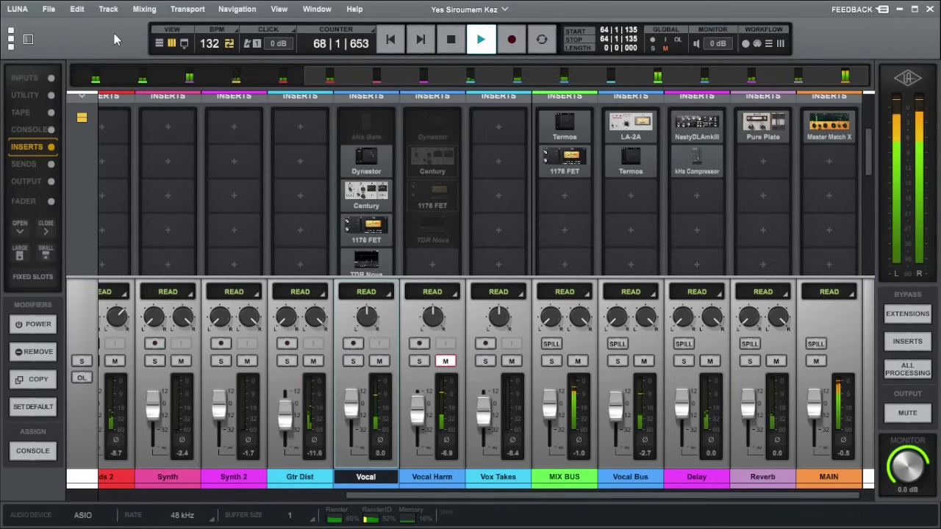